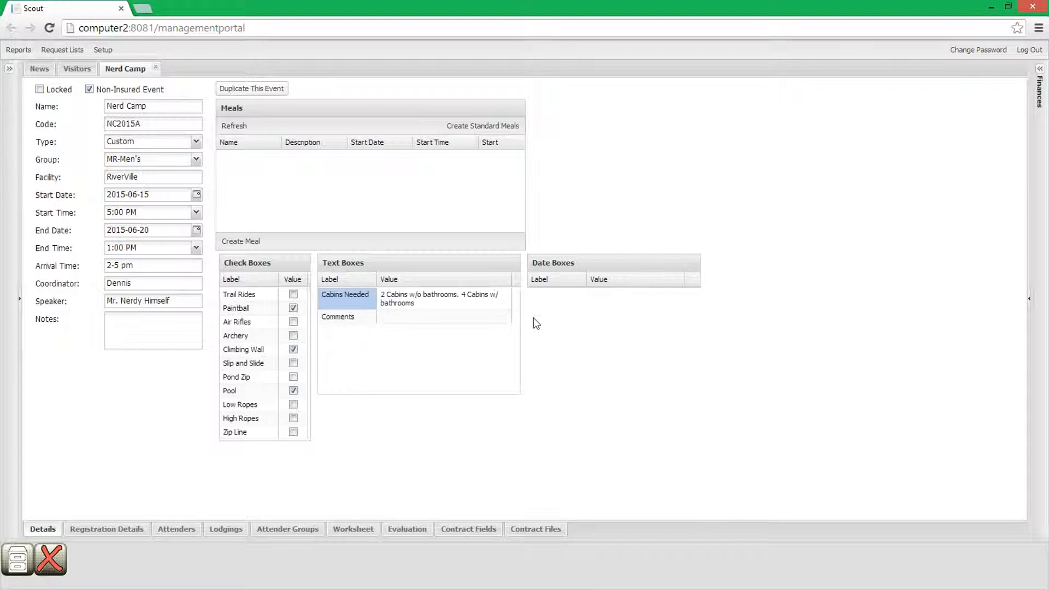
# Show the event's registration details and enlarge the Auto Fees and Registration Data Prompts lists
pyautogui.click(107, 533)
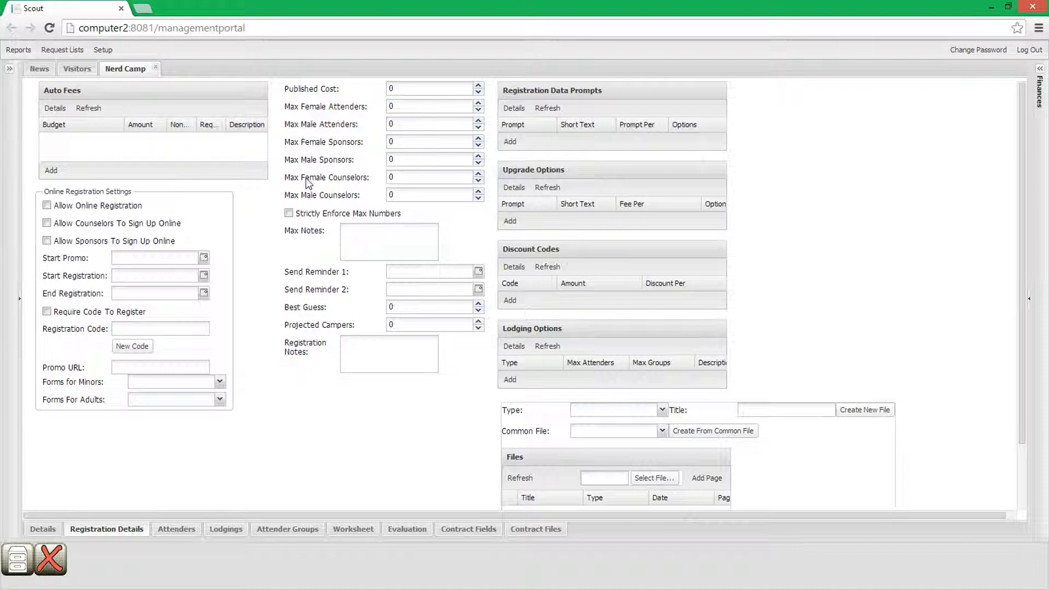
pyautogui.moveTo(262, 179); pyautogui.dragTo(257, 249)
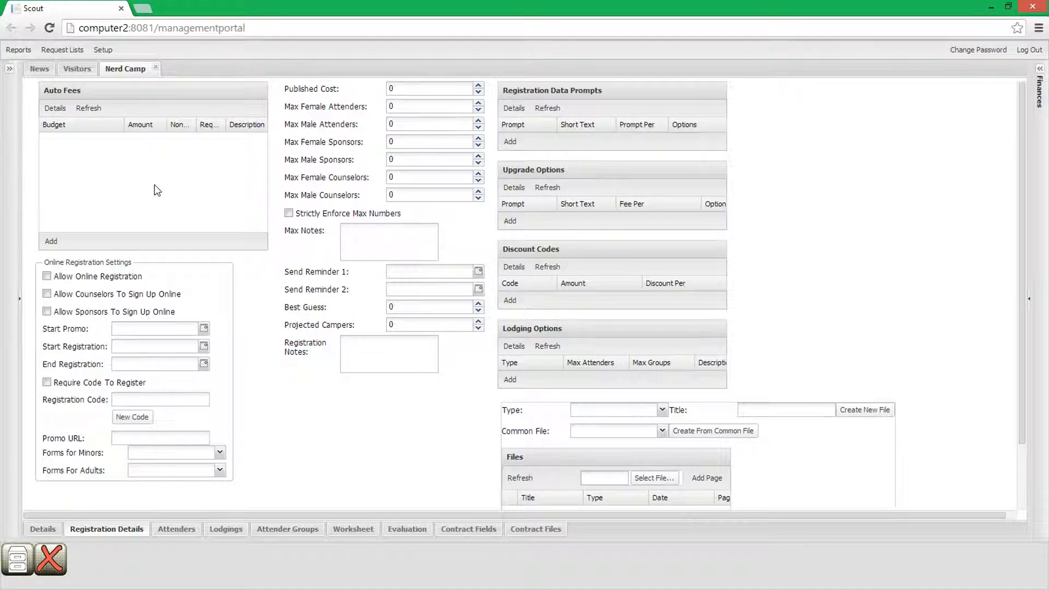
pyautogui.moveTo(674, 151); pyautogui.dragTo(675, 210)
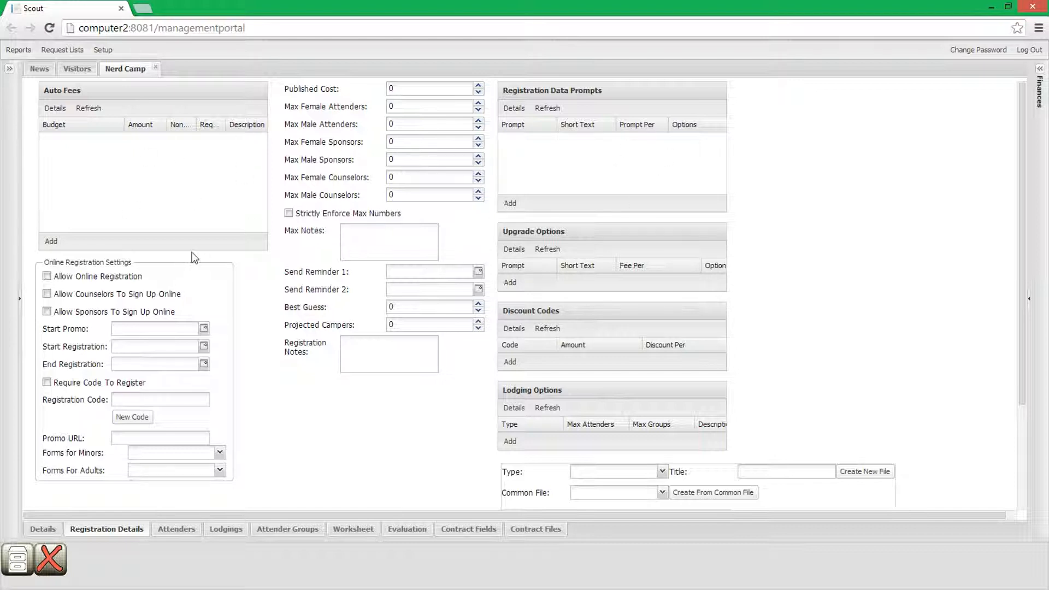
pyautogui.moveTo(192, 252); pyautogui.dragTo(189, 225)
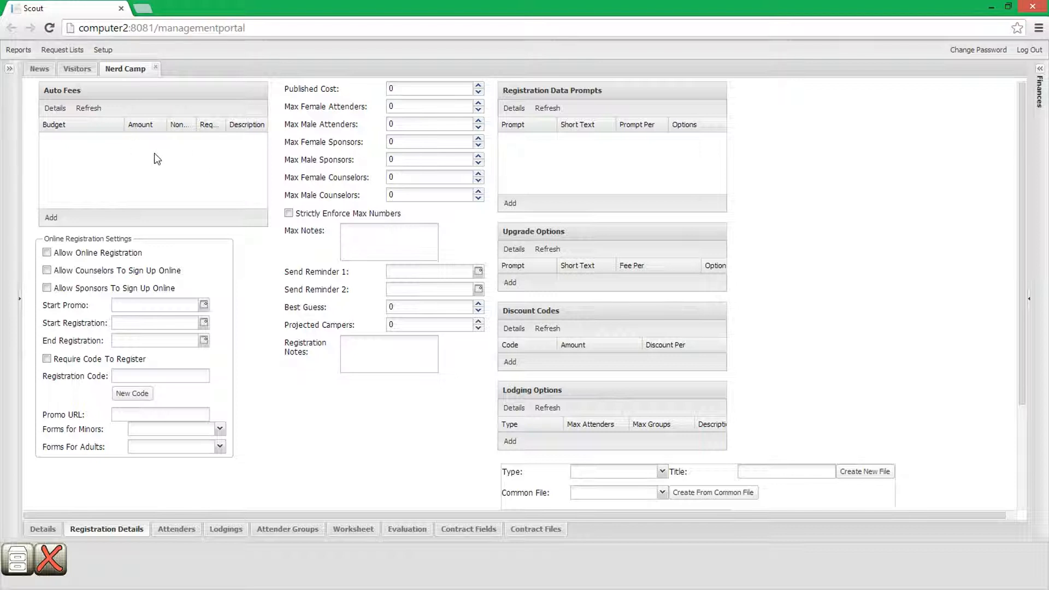
# Start a new auto fee with the Test budget and an amount of 50
pyautogui.click(52, 218)
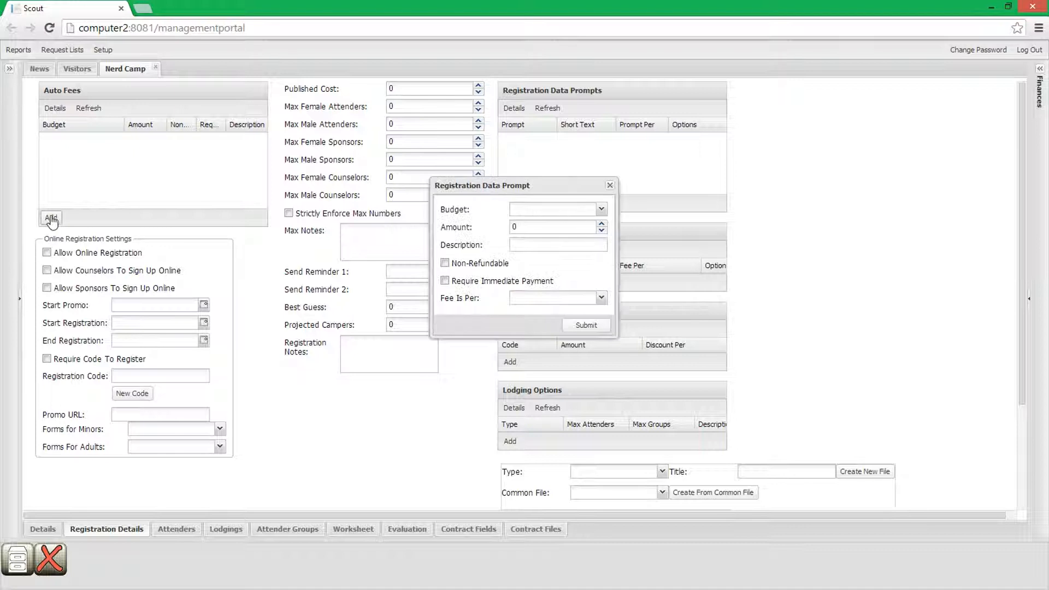
pyautogui.click(601, 211)
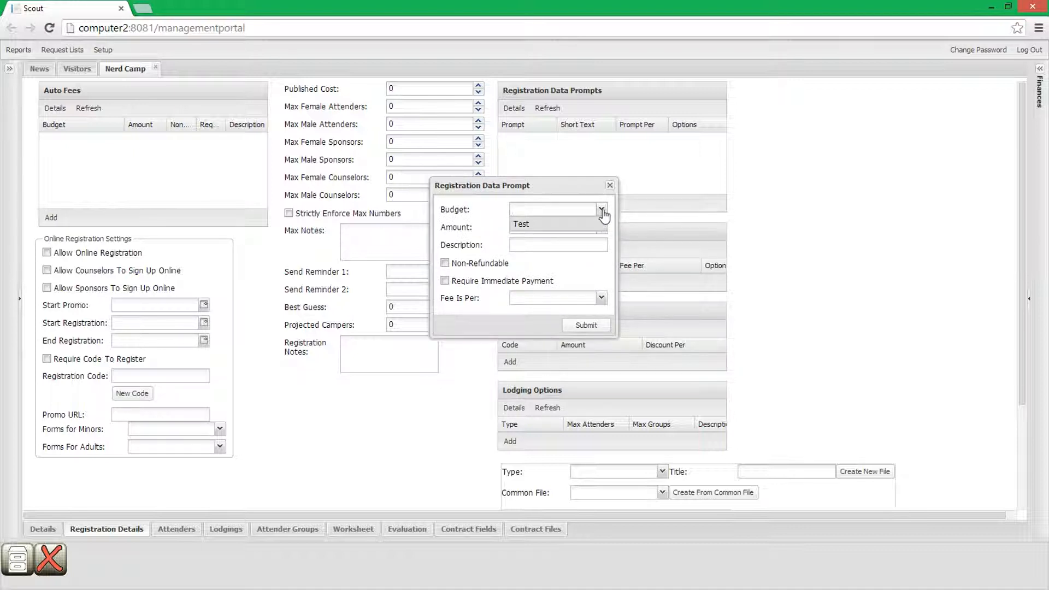
pyautogui.click(544, 228)
pyautogui.press('Tab')
pyautogui.write('50')
pyautogui.click(537, 206)
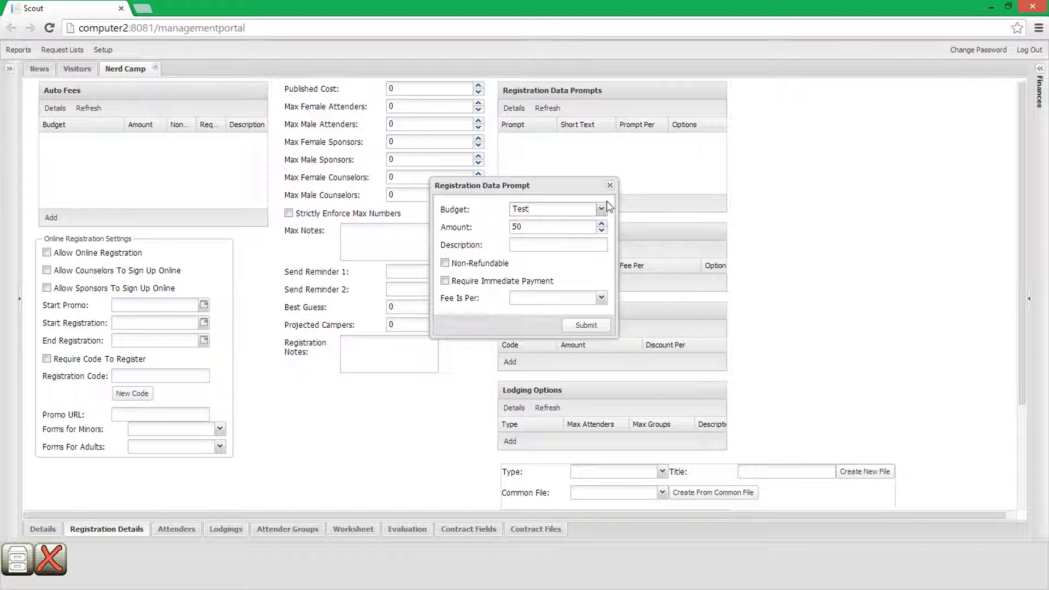
pyautogui.doubleClick(538, 208)
pyautogui.click(538, 208)
pyautogui.click(534, 229)
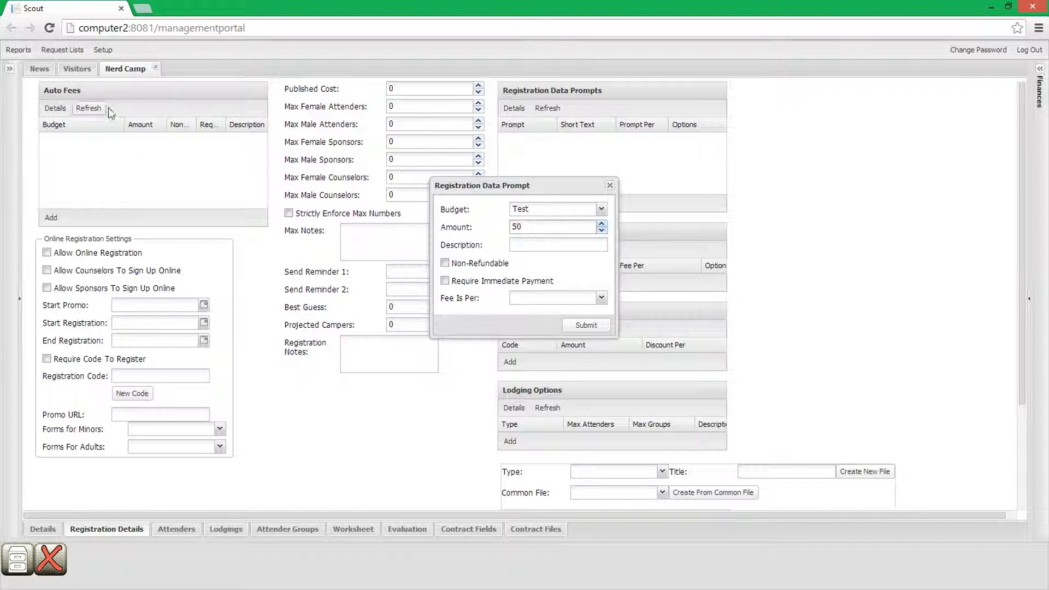
# Describe the fee as Registration Cost, make it non-refundable, immediately payable and per Individual, and submit it
pyautogui.click(523, 247)
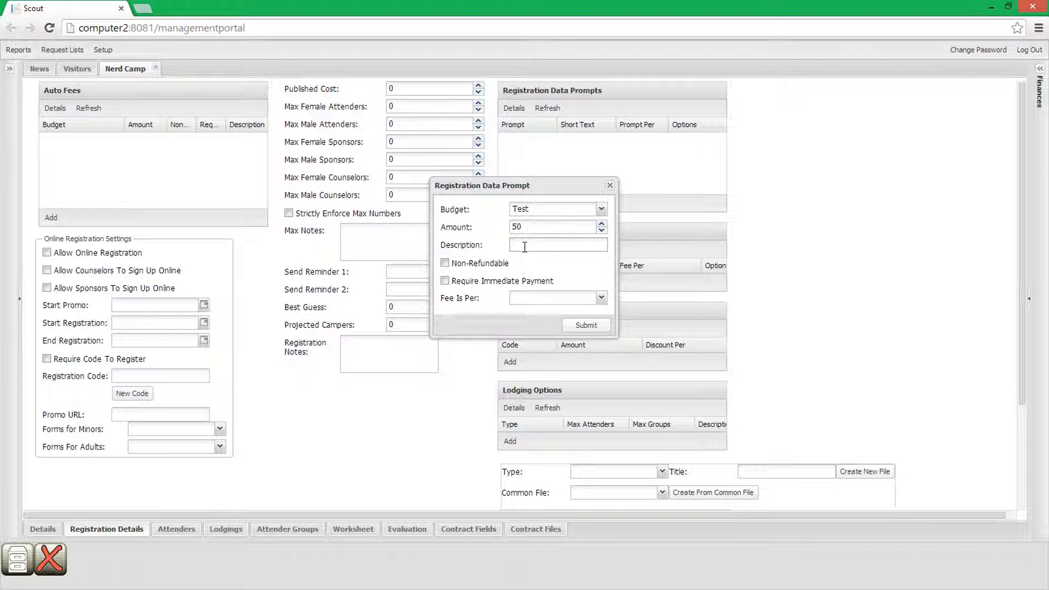
pyautogui.write('Registration Cost')
pyautogui.click(444, 264)
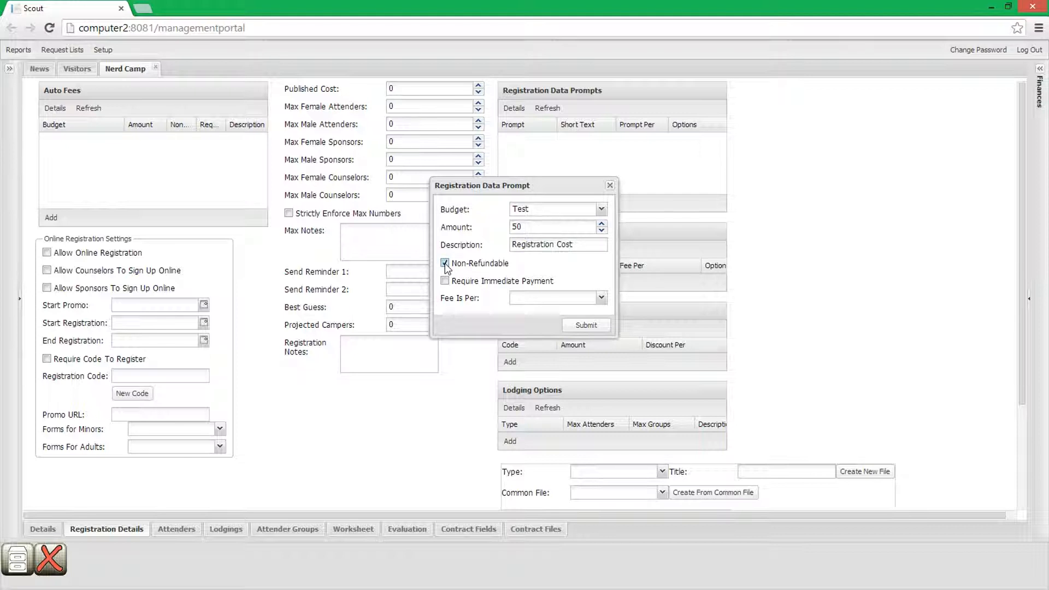
pyautogui.click(445, 282)
pyautogui.click(601, 298)
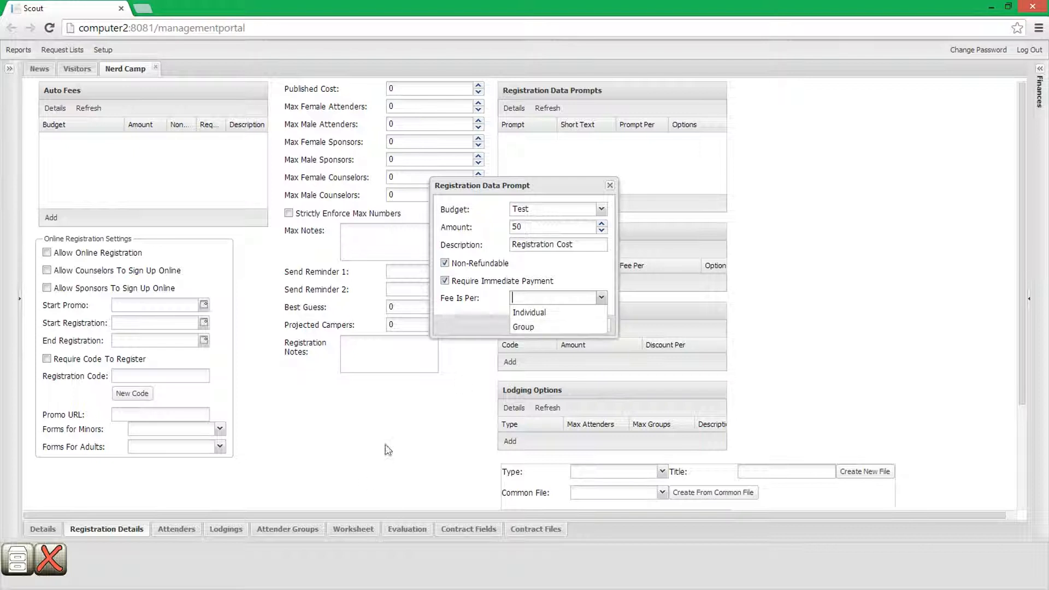
pyautogui.click(533, 314)
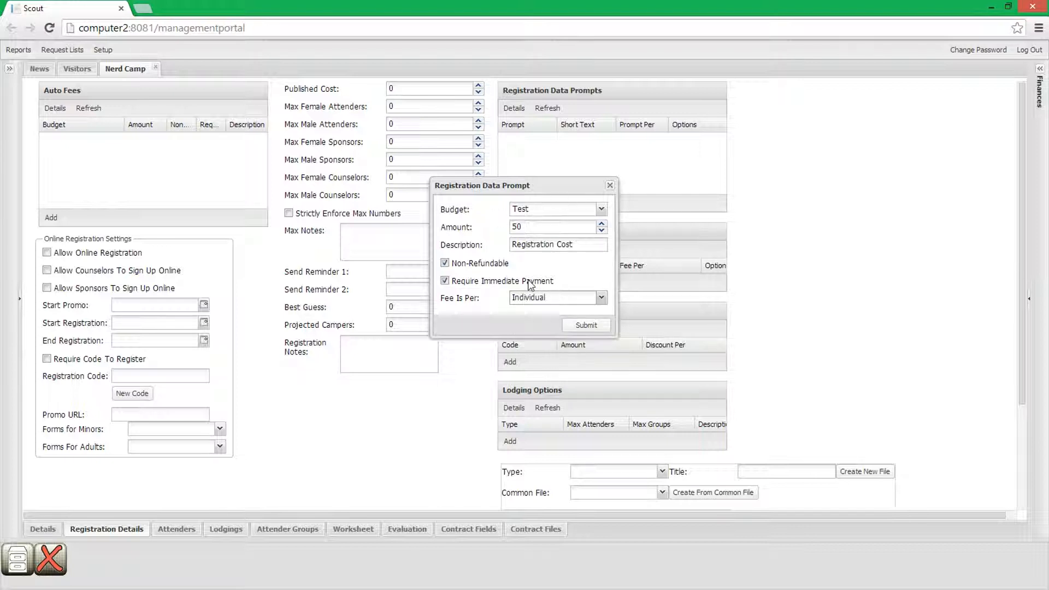
pyautogui.click(535, 228)
pyautogui.click(586, 325)
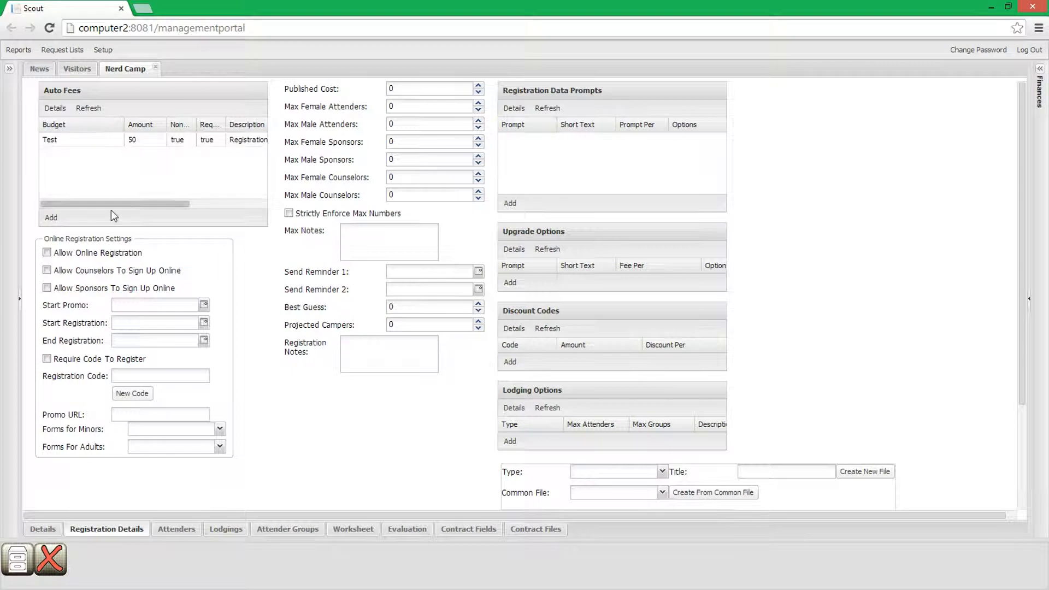
# Start a second auto fee with the Test budget and an amount of 129
pyautogui.moveTo(126, 204); pyautogui.dragTo(202, 218)
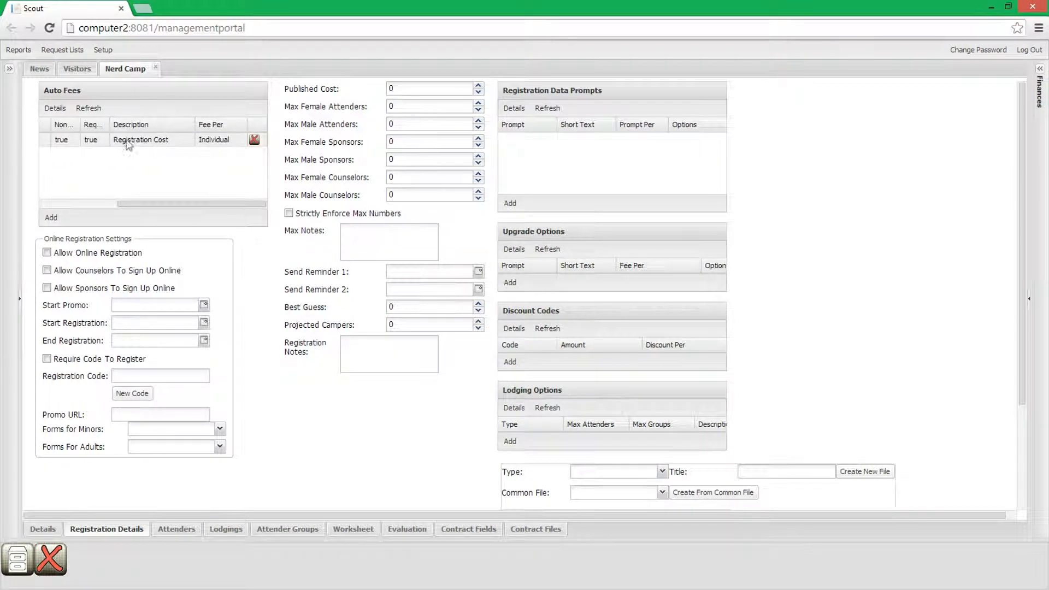
pyautogui.click(84, 141)
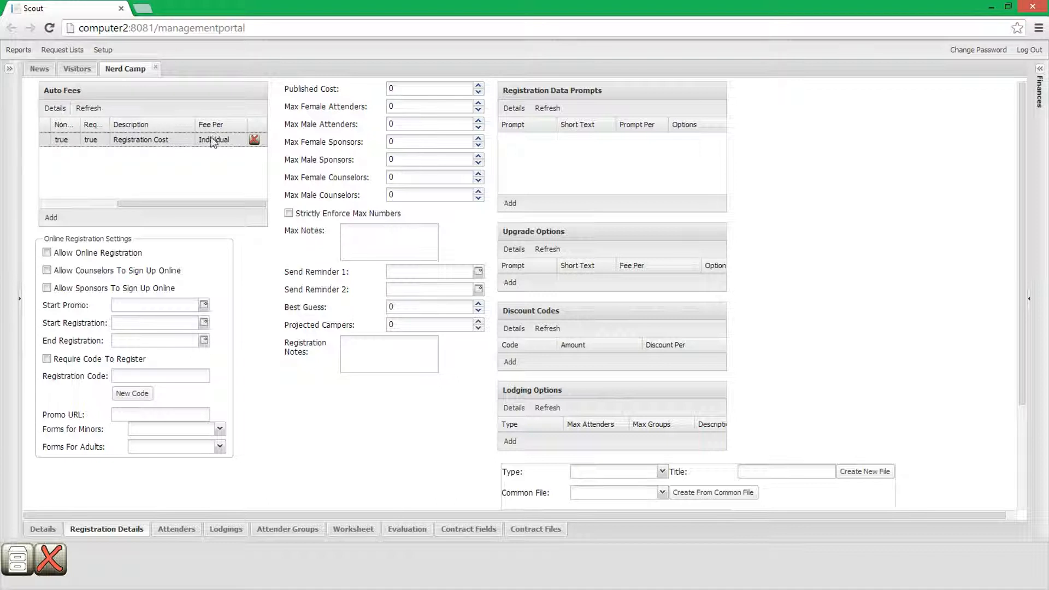
pyautogui.moveTo(196, 204); pyautogui.dragTo(120, 204)
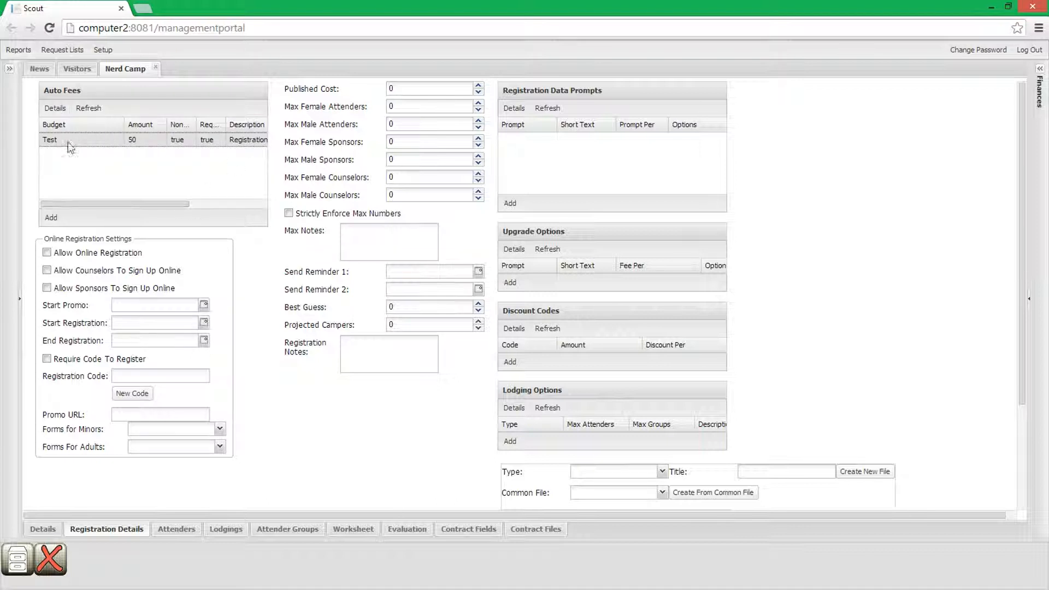
pyautogui.click(55, 217)
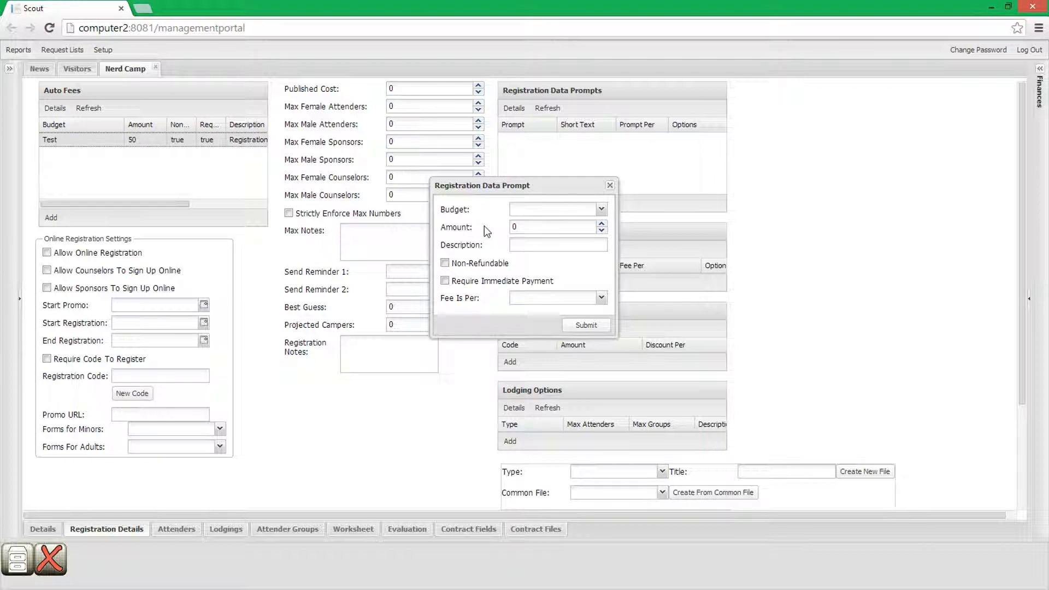
pyautogui.click(601, 209)
pyautogui.click(575, 224)
pyautogui.click(552, 227)
pyautogui.write('129')
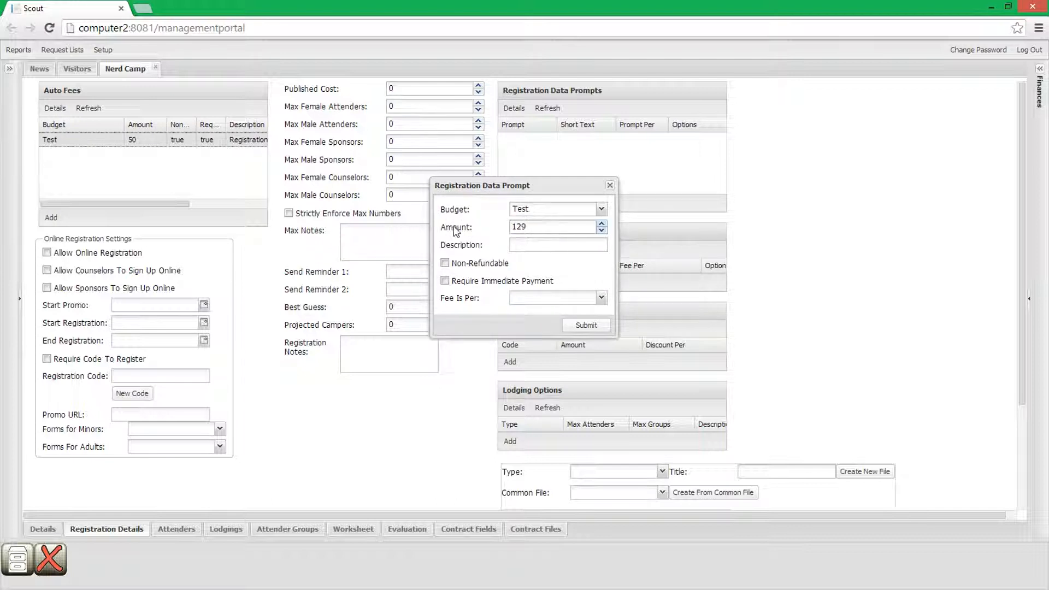
# Describe the second fee as Camp Cost Remainder, charge it per Individual, and submit it
pyautogui.click(533, 243)
pyautogui.write('Camp Cost Remainder')
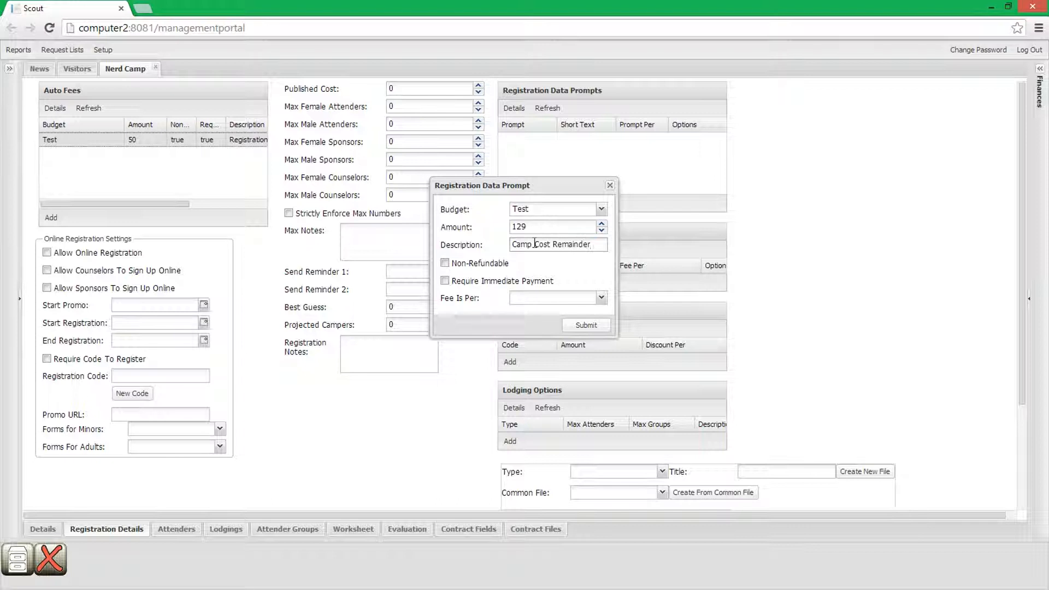
pyautogui.moveTo(598, 244); pyautogui.dragTo(470, 244)
pyautogui.click(591, 246)
pyautogui.click(601, 299)
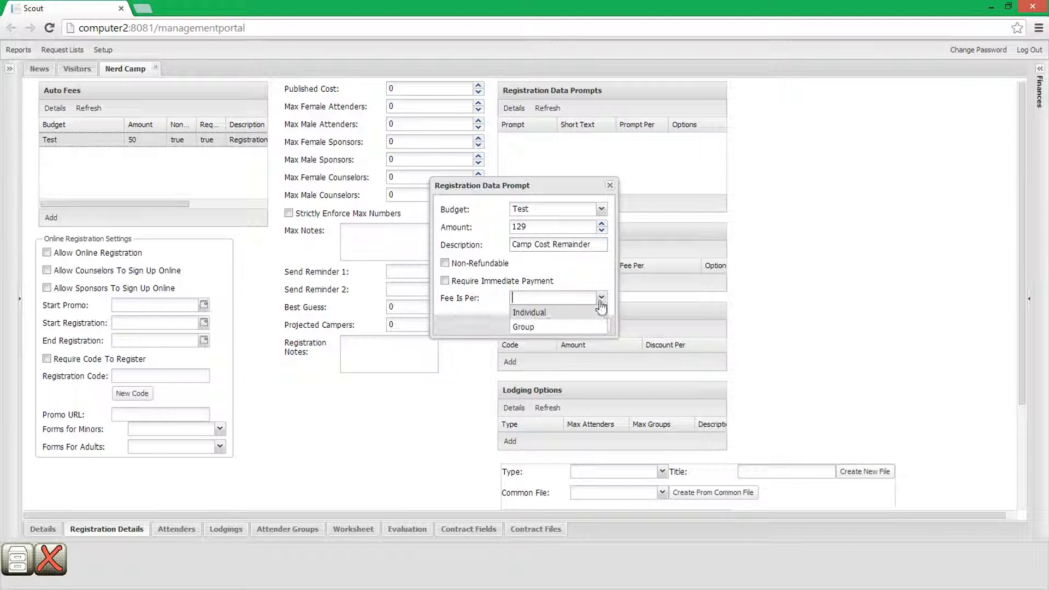
pyautogui.click(547, 313)
pyautogui.click(576, 324)
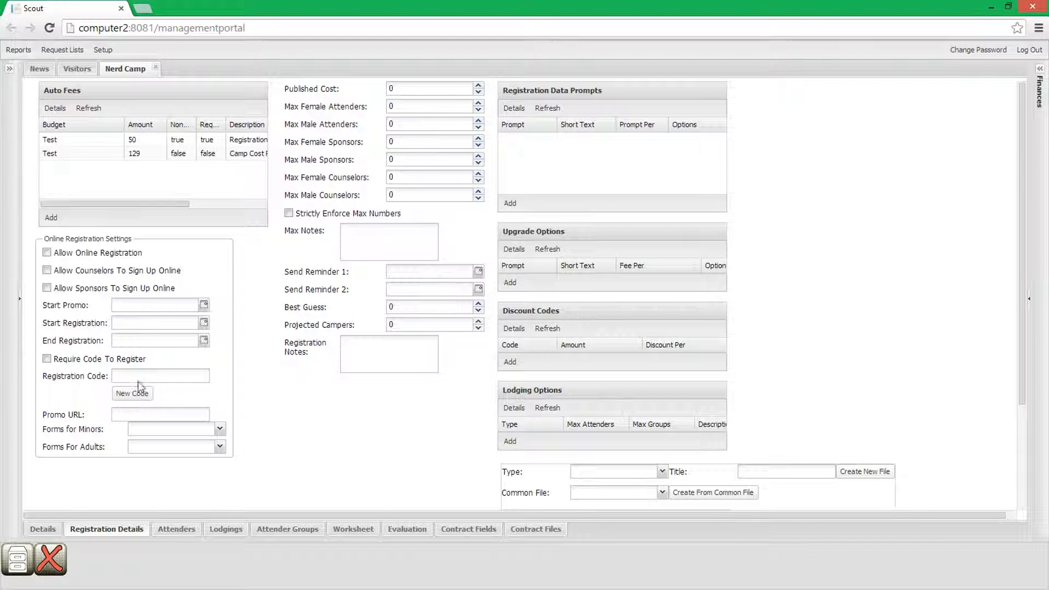
pyautogui.click(132, 415)
pyautogui.click(219, 430)
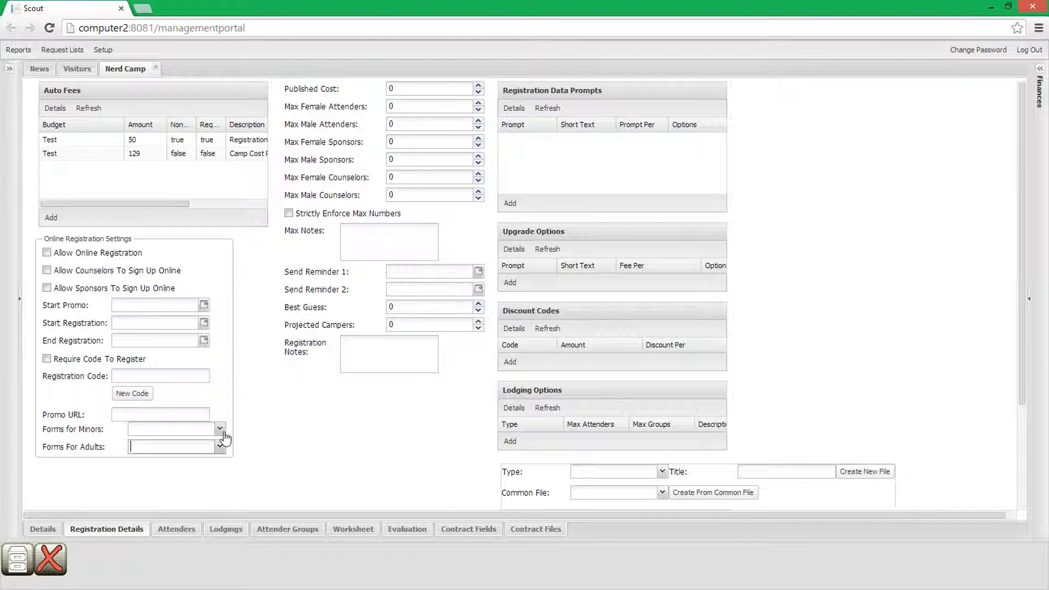
pyautogui.click(221, 431)
pyautogui.click(223, 431)
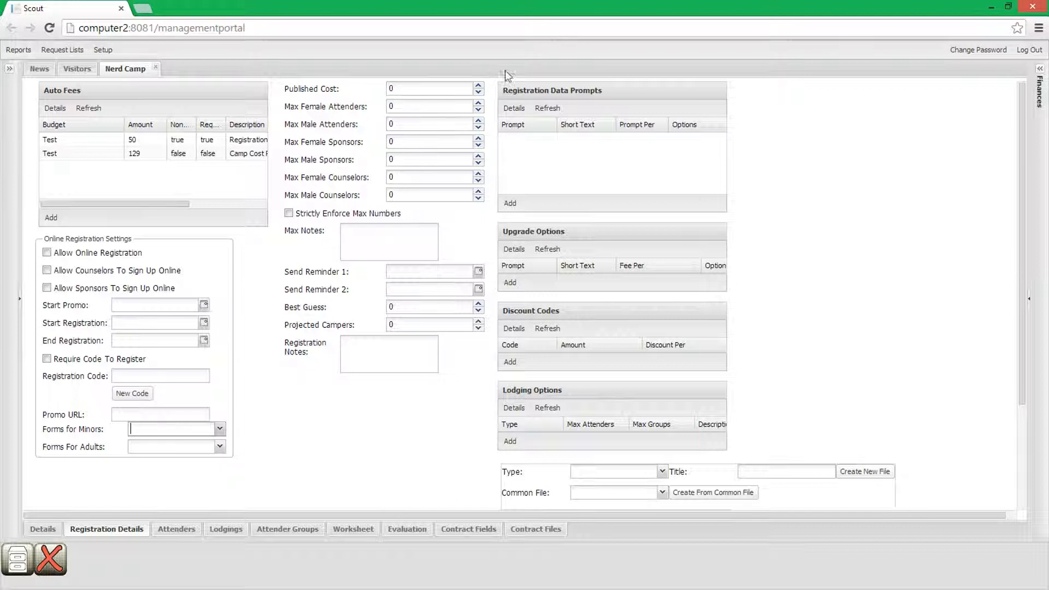
# Set the event's published cost to 179
pyautogui.click(418, 89)
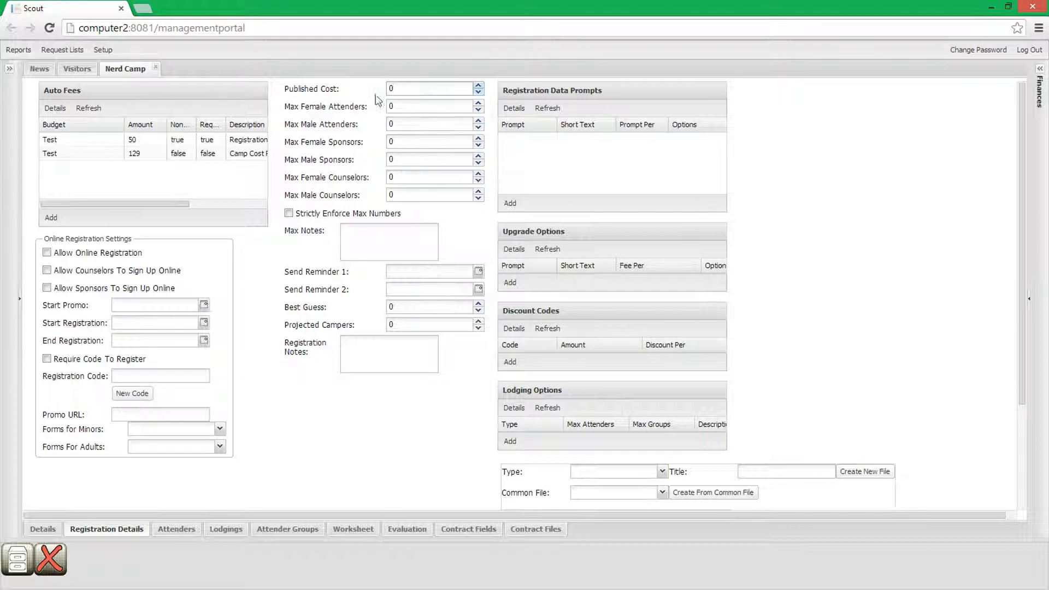
pyautogui.press('BackSpace')
pyautogui.write('179')
# Set both the maximum female attenders and the maximum male attenders to 15
pyautogui.click(414, 106)
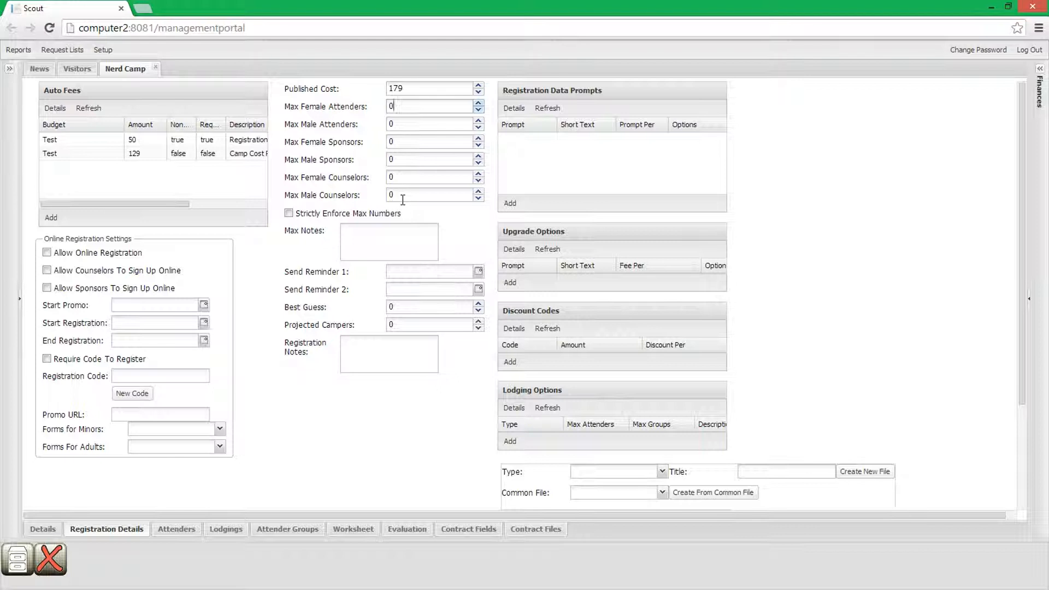
pyautogui.click(407, 119)
pyautogui.doubleClick(407, 107)
pyautogui.write('15')
pyautogui.press('Tab')
pyautogui.write('15')
pyautogui.click(405, 142)
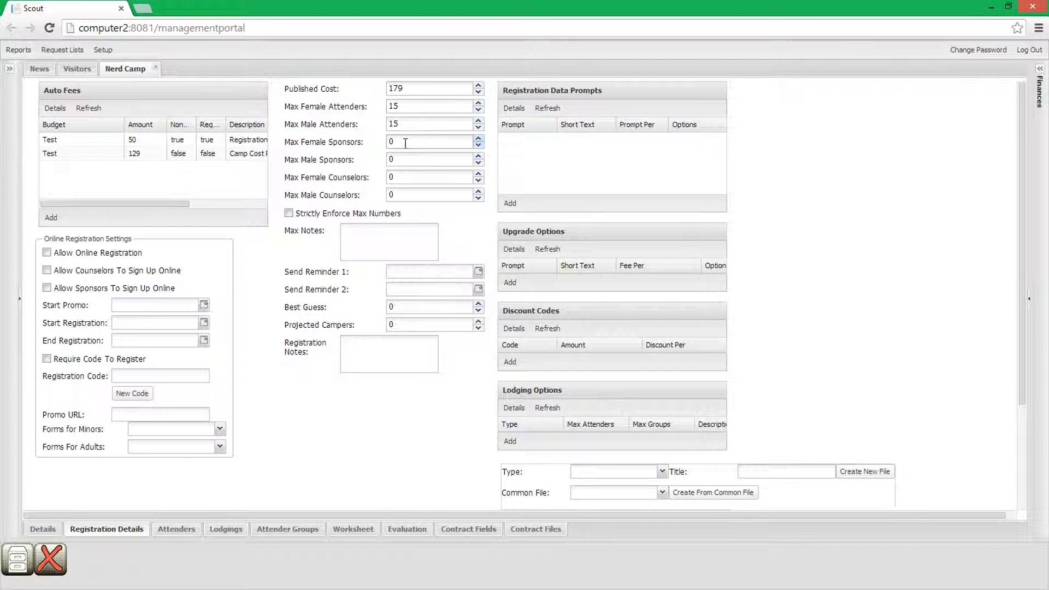
pyautogui.click(402, 175)
pyautogui.click(403, 195)
pyautogui.doubleClick(398, 106)
pyautogui.click(415, 139)
pyautogui.doubleClick(405, 177)
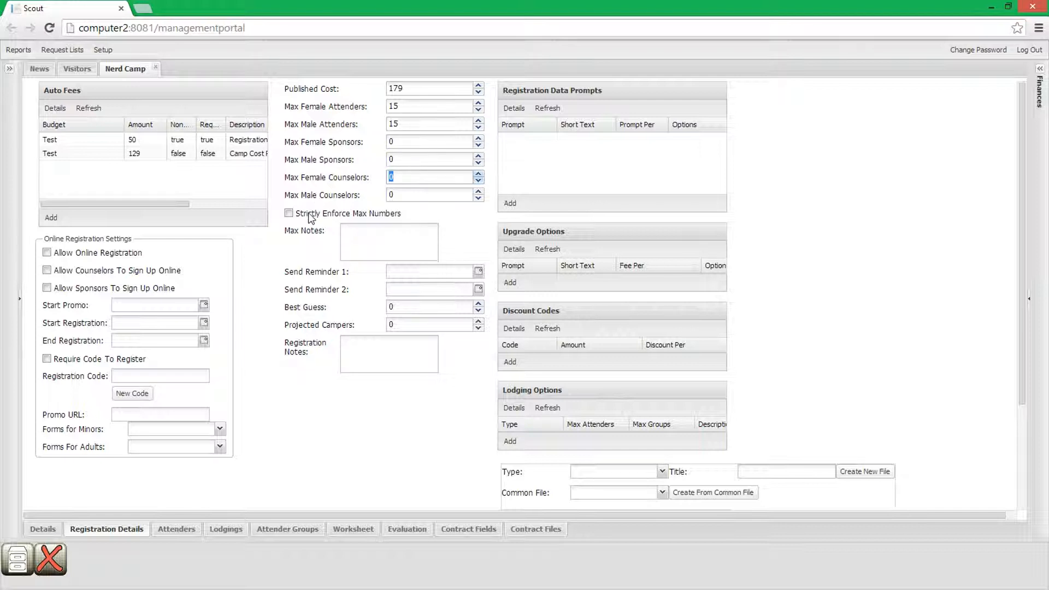
pyautogui.click(405, 108)
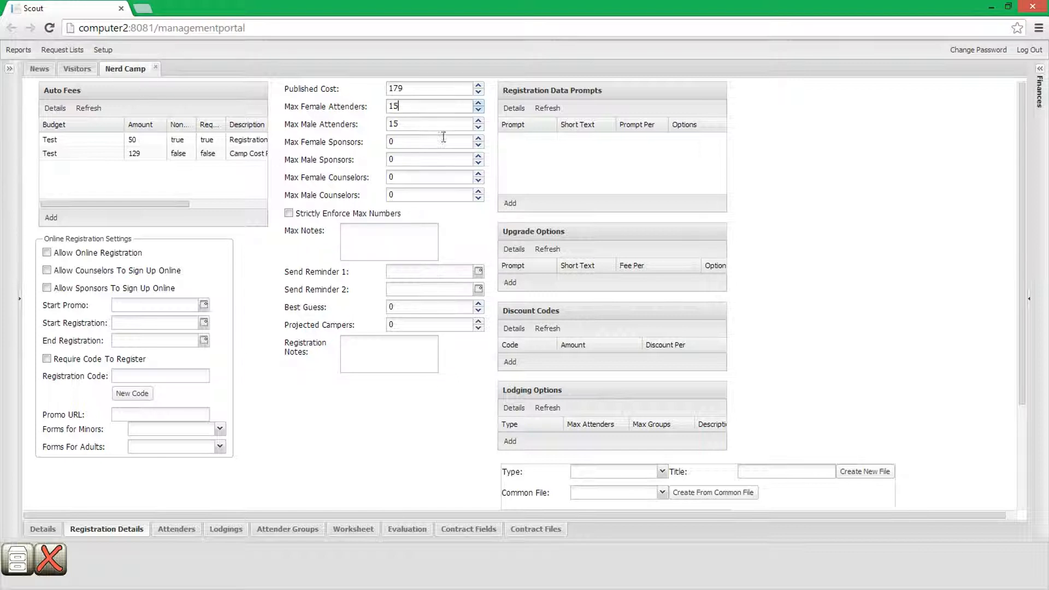
pyautogui.click(413, 123)
pyautogui.doubleClick(409, 124)
pyautogui.click(407, 107)
pyautogui.click(412, 123)
pyautogui.click(405, 106)
pyautogui.click(412, 123)
pyautogui.click(419, 107)
pyautogui.click(411, 122)
pyautogui.click(424, 106)
pyautogui.click(423, 121)
pyautogui.click(402, 289)
pyautogui.click(420, 273)
# Set the best guess for the event's attendance to 27
pyautogui.click(414, 306)
pyautogui.click(404, 322)
pyautogui.doubleClick(398, 306)
pyautogui.click(408, 307)
pyautogui.doubleClick(408, 307)
pyautogui.write('27')
pyautogui.press('Tab')
pyautogui.click(420, 310)
pyautogui.click(407, 106)
pyautogui.moveTo(415, 305); pyautogui.dragTo(371, 313)
pyautogui.click(410, 306)
pyautogui.doubleClick(409, 306)
pyautogui.click(405, 324)
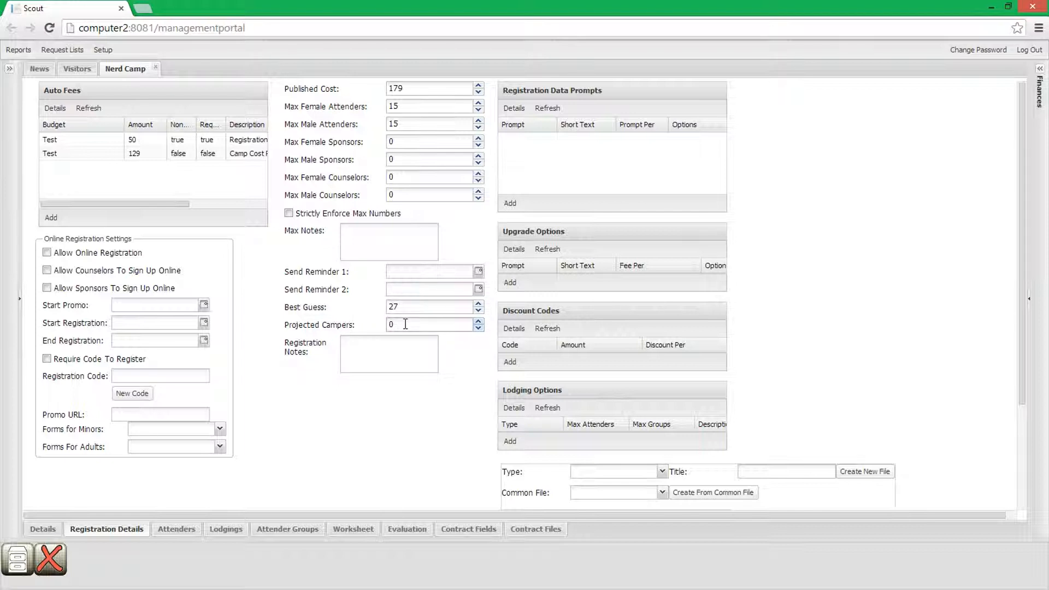